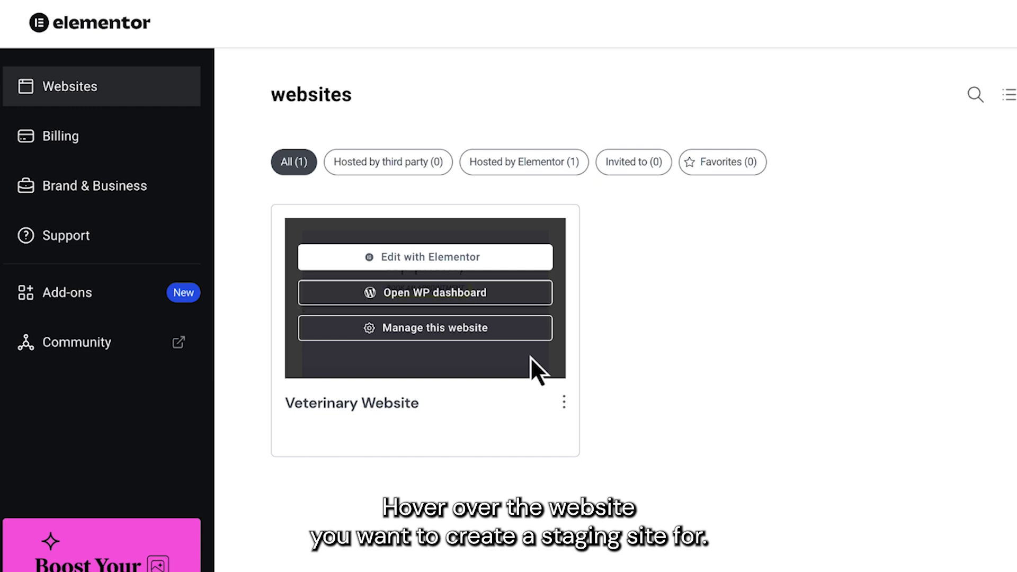
# Go to the Veterinary Website's Advanced hosting tools, where no staging exists yet
pyautogui.click(506, 330)
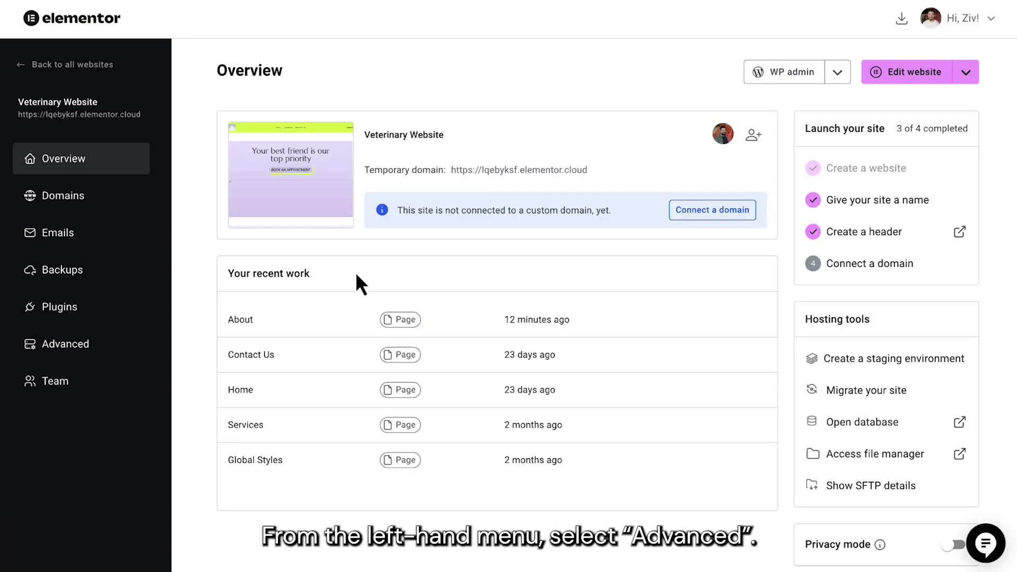
pyautogui.click(121, 355)
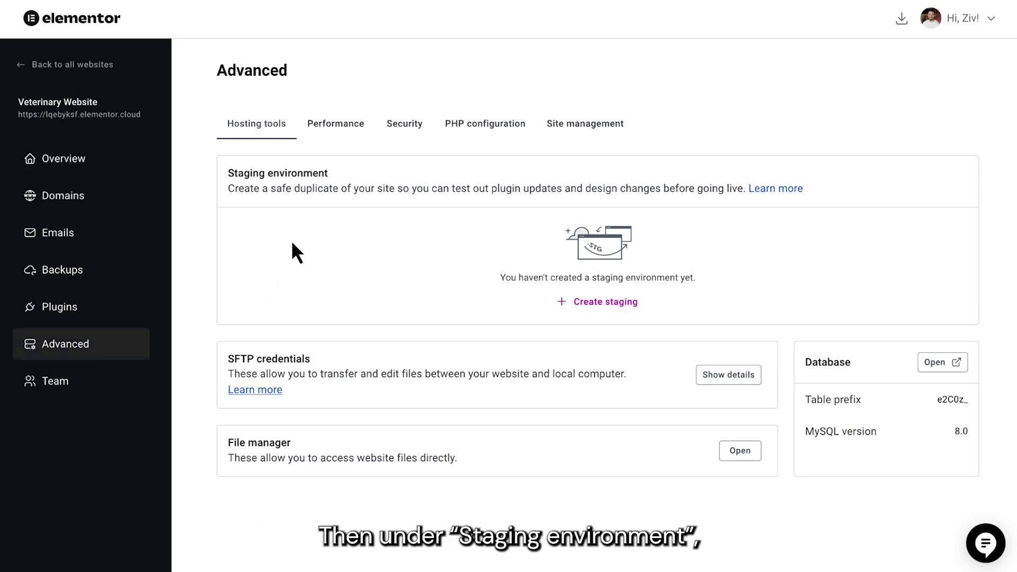
# Create a staging environment for the Veterinary Website, accepting the terms
pyautogui.click(597, 301)
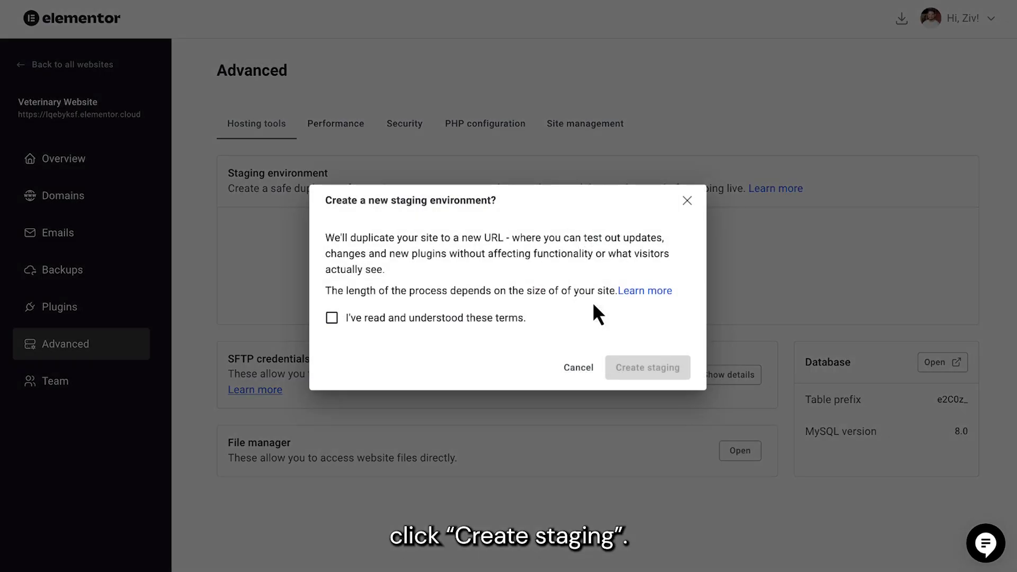
pyautogui.click(332, 318)
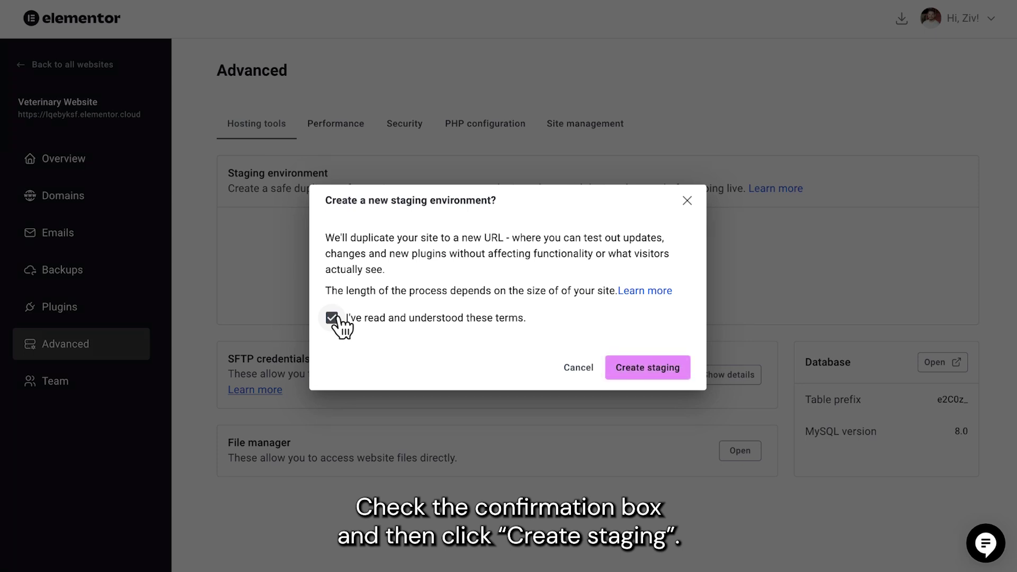
pyautogui.click(644, 374)
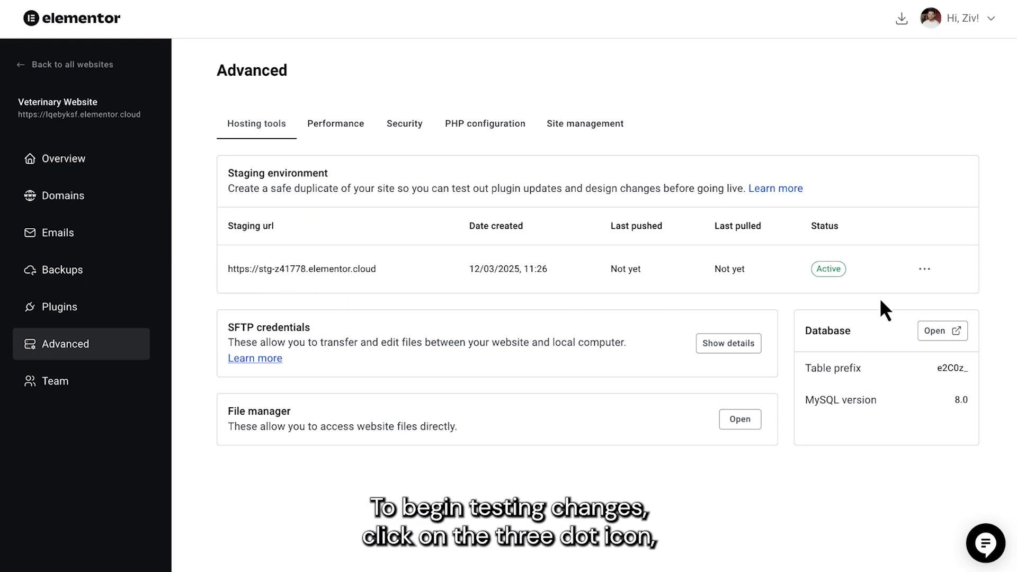
# From Manage staging, launch the staging site's WordPress admin dashboard
pyautogui.click(925, 270)
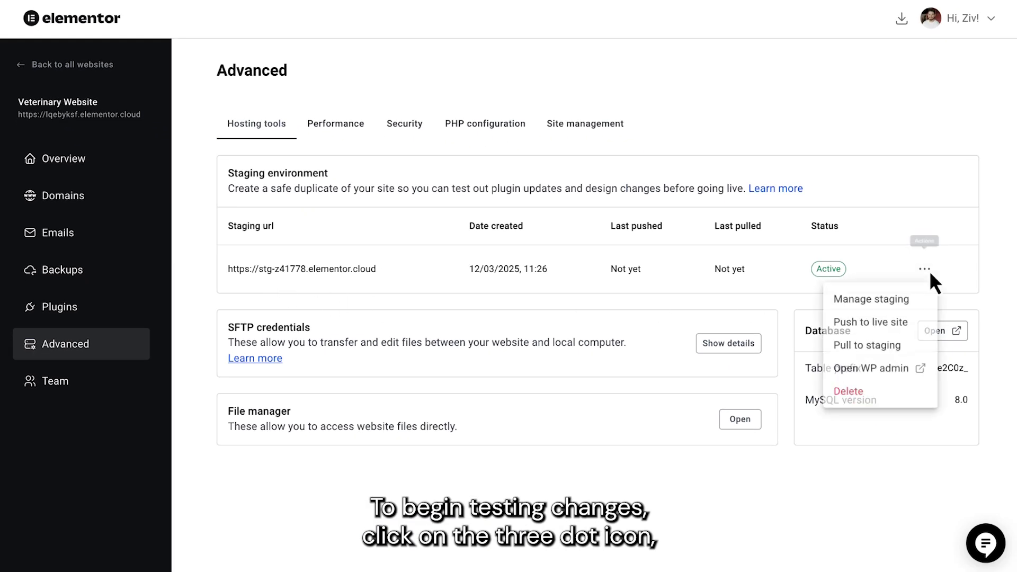
pyautogui.click(872, 303)
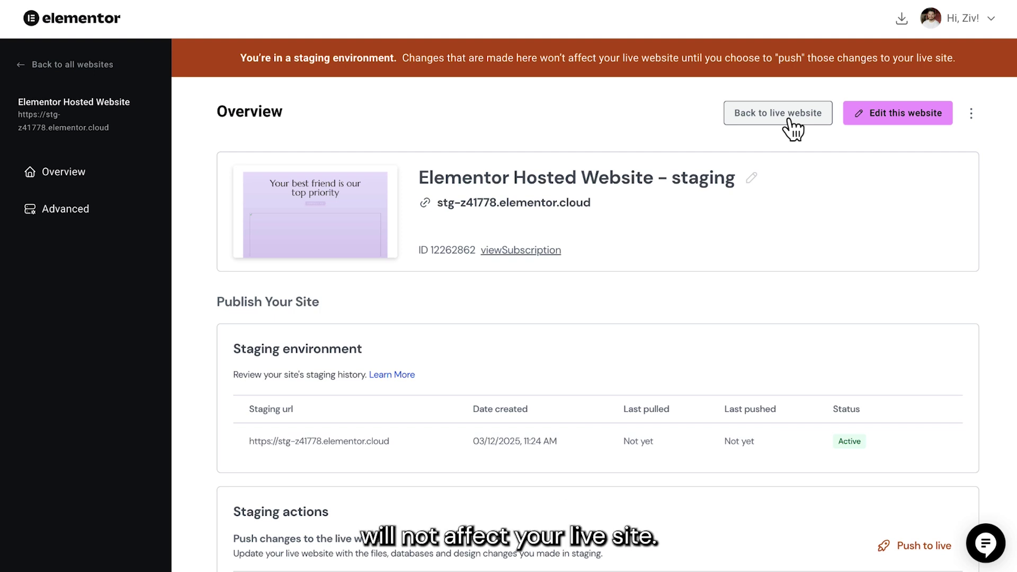
pyautogui.click(970, 115)
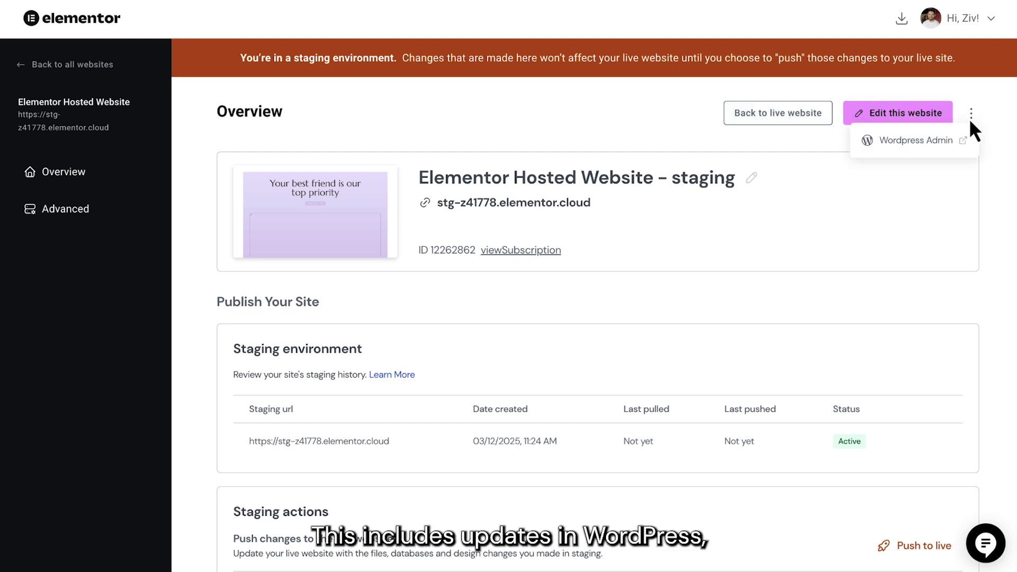
pyautogui.click(905, 143)
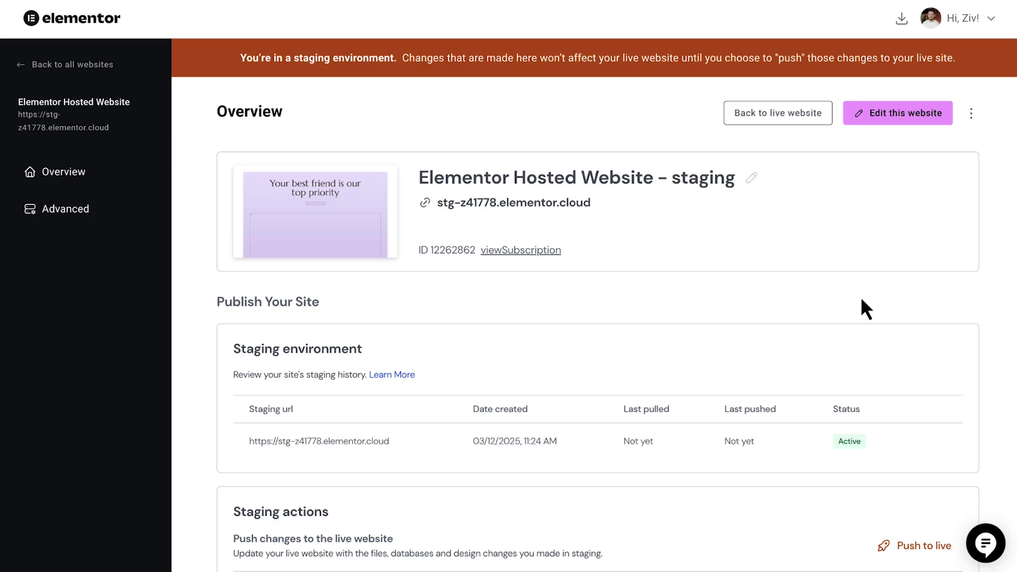
pyautogui.scroll(-3, 861, 296)
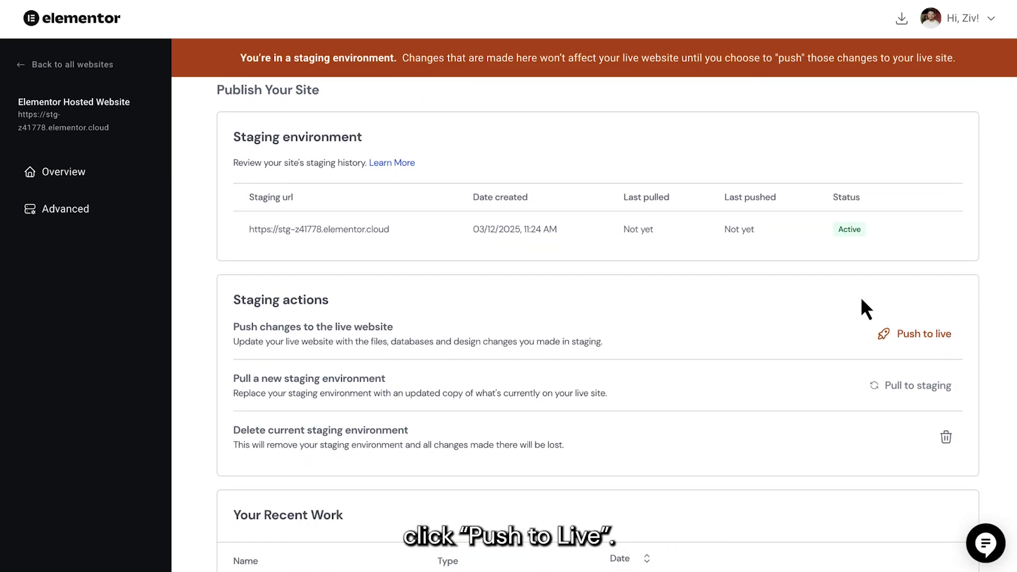
# Push the staging changes to the live site, accepting the terms
pyautogui.click(925, 336)
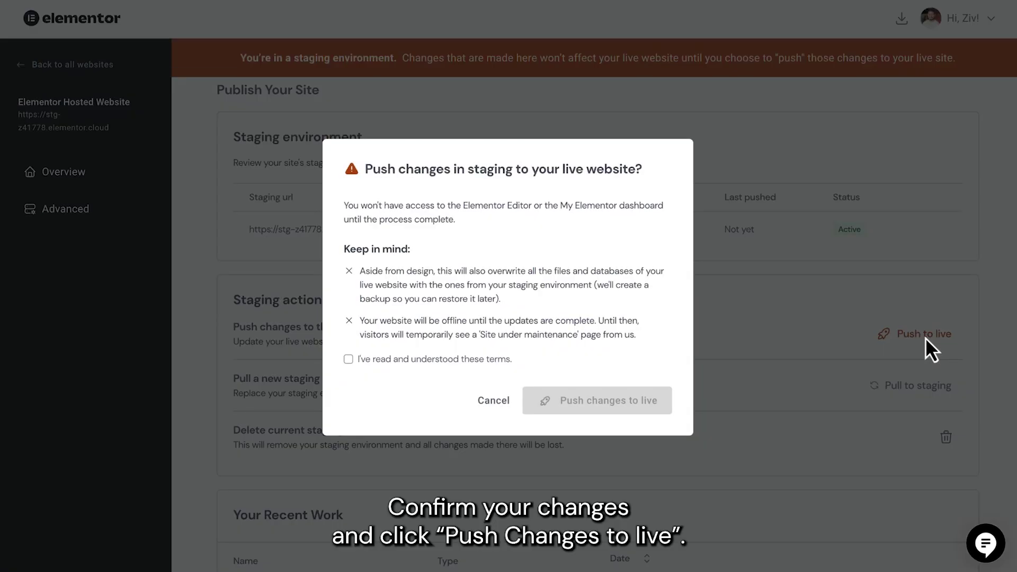
pyautogui.click(347, 359)
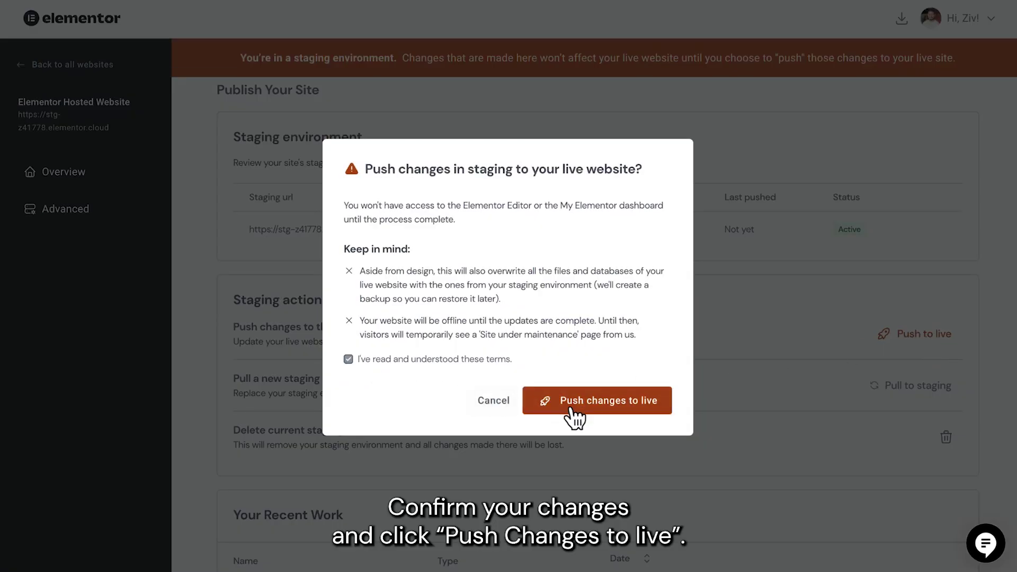
pyautogui.click(638, 411)
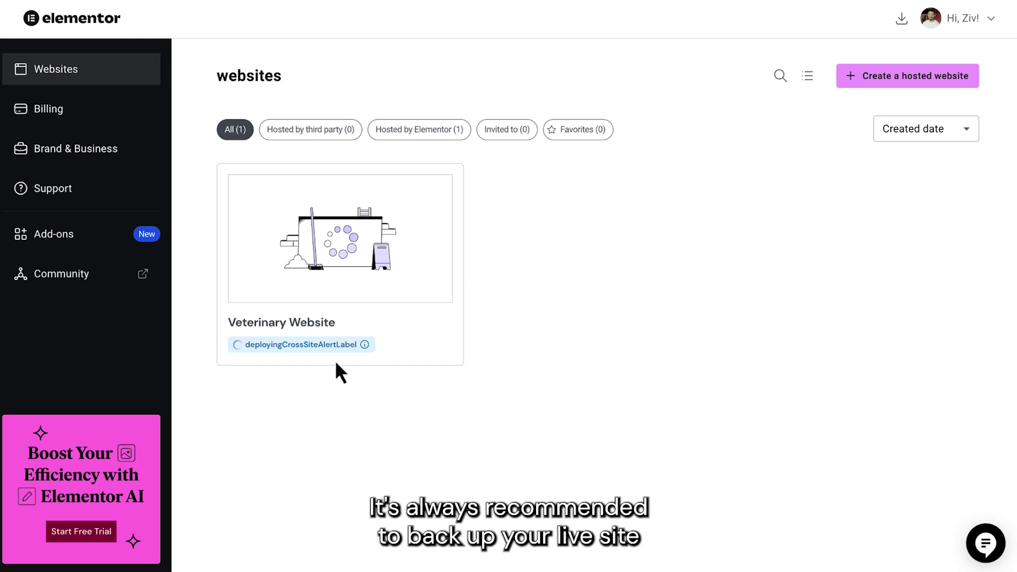
pyautogui.moveTo(340, 239)
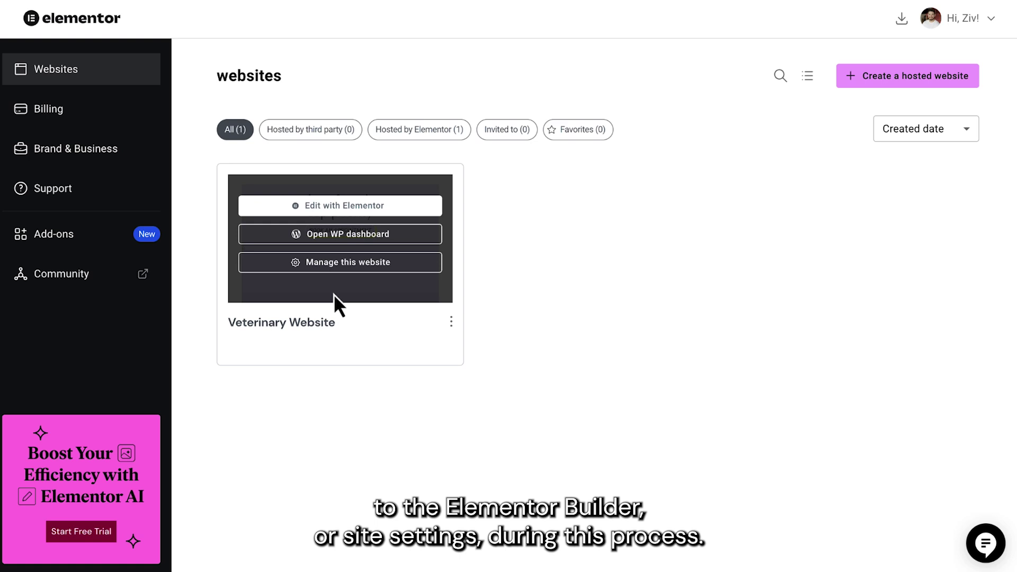
# Return to the Veterinary Website's Advanced settings and show the staging row's actions
pyautogui.click(368, 265)
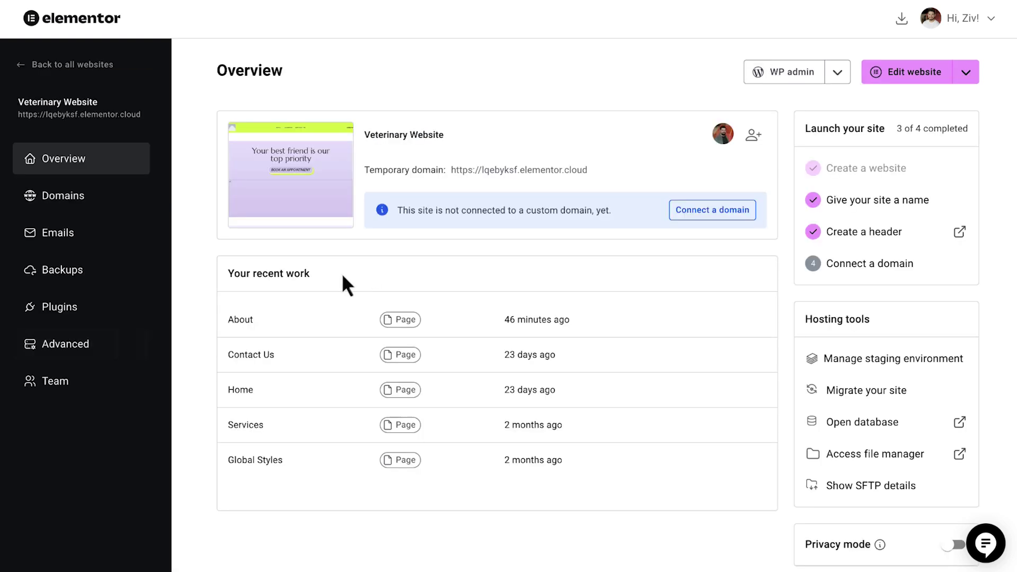
pyautogui.click(66, 349)
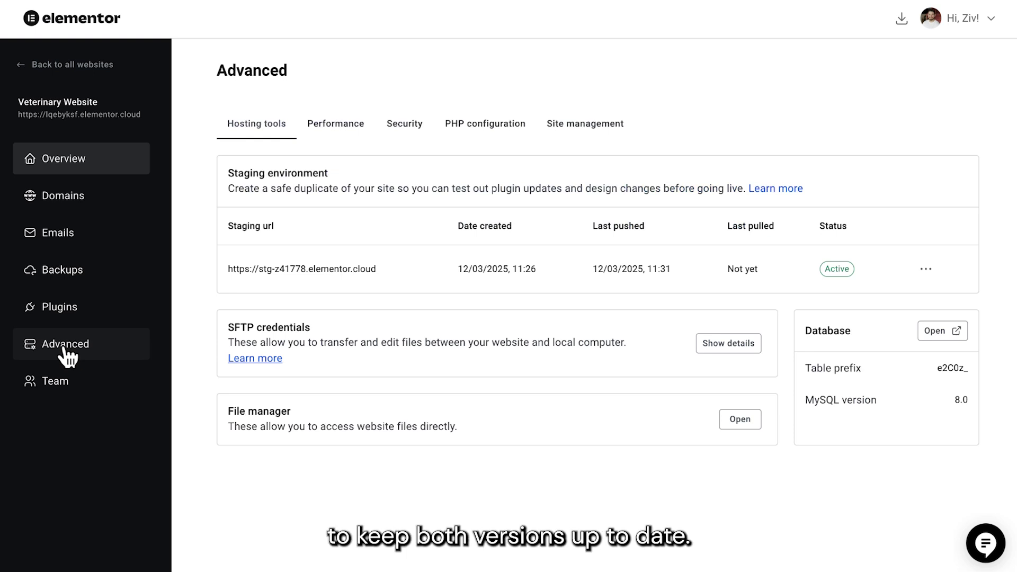
pyautogui.click(926, 269)
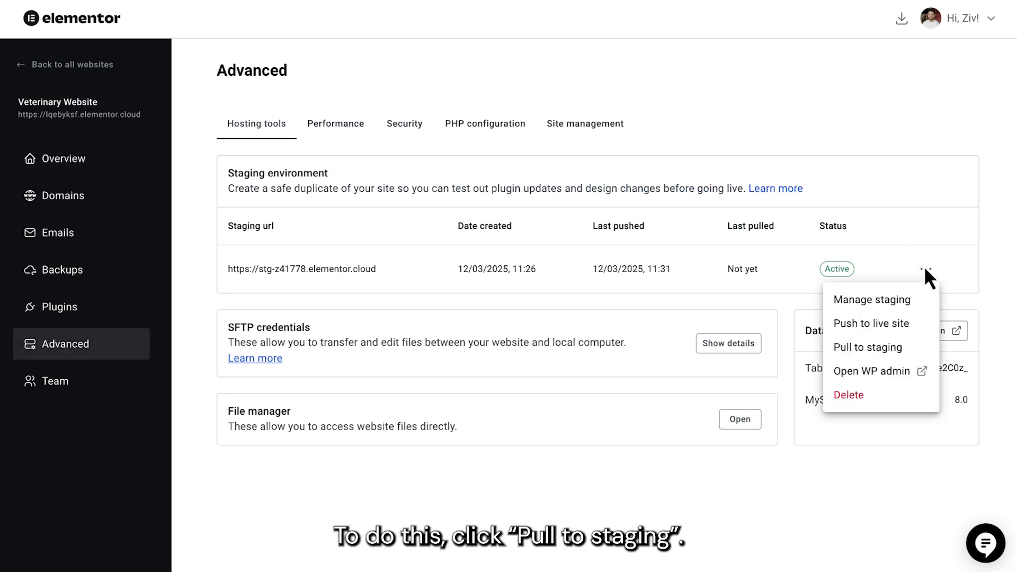
# Pull the live site into staging, accepting the terms
pyautogui.click(867, 347)
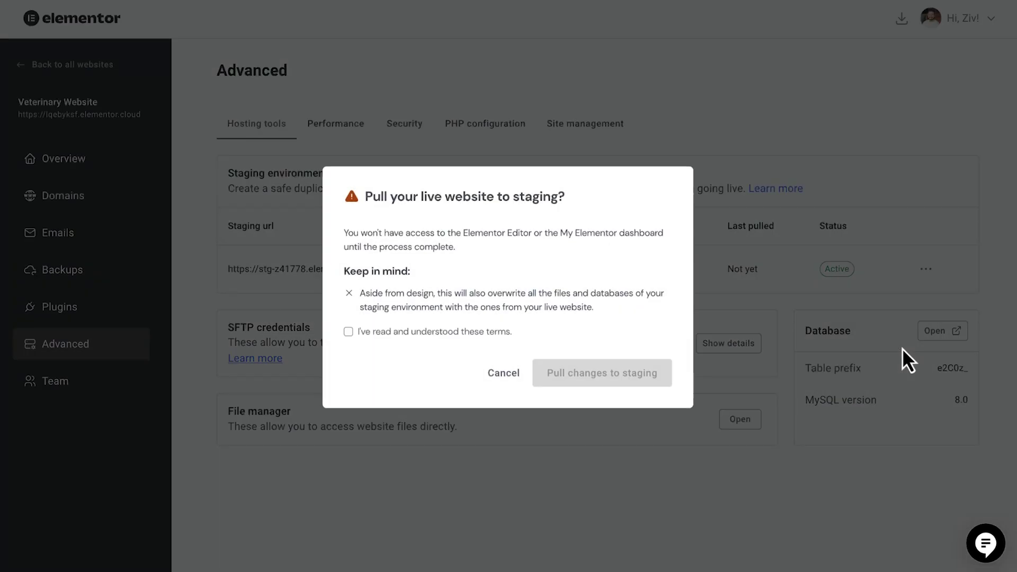
pyautogui.click(349, 331)
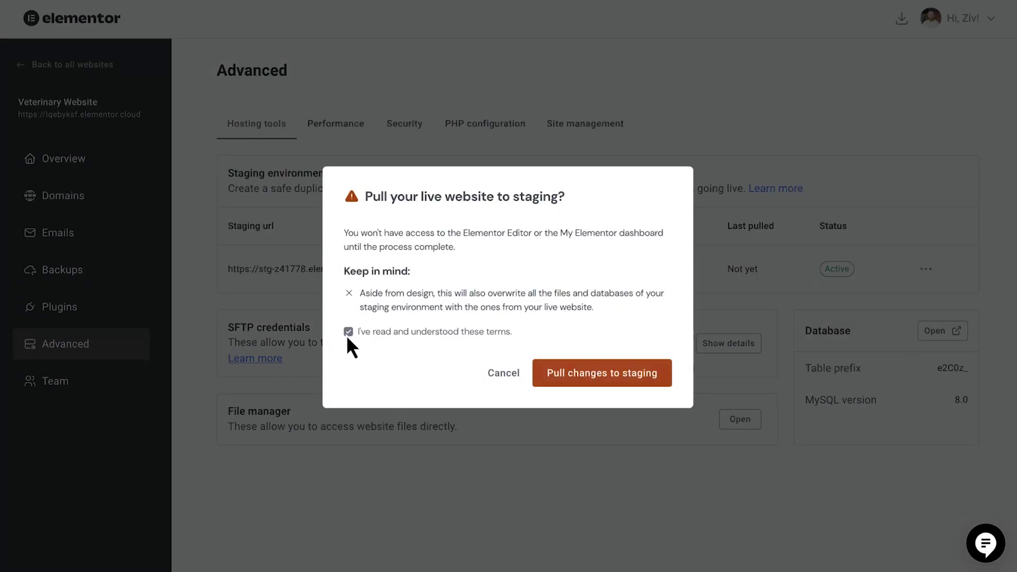
pyautogui.click(617, 383)
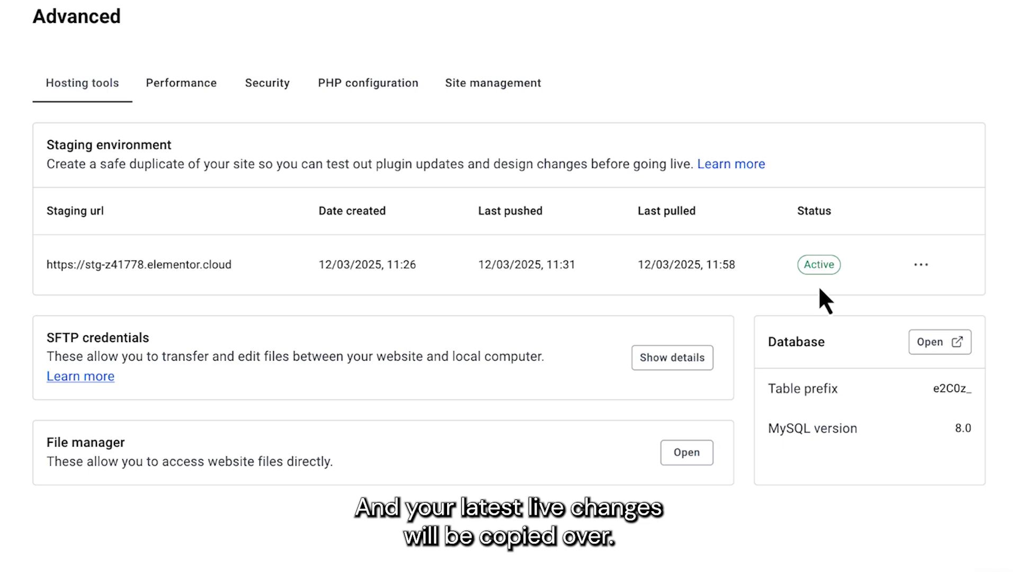
# Start deleting the staging environment and accept the deletion terms
pyautogui.click(927, 269)
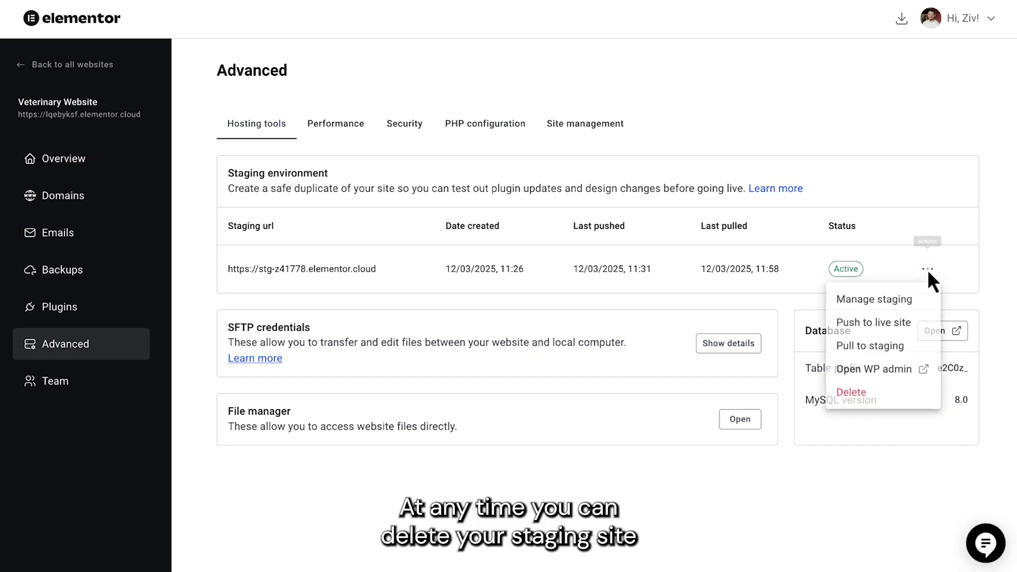
pyautogui.click(881, 394)
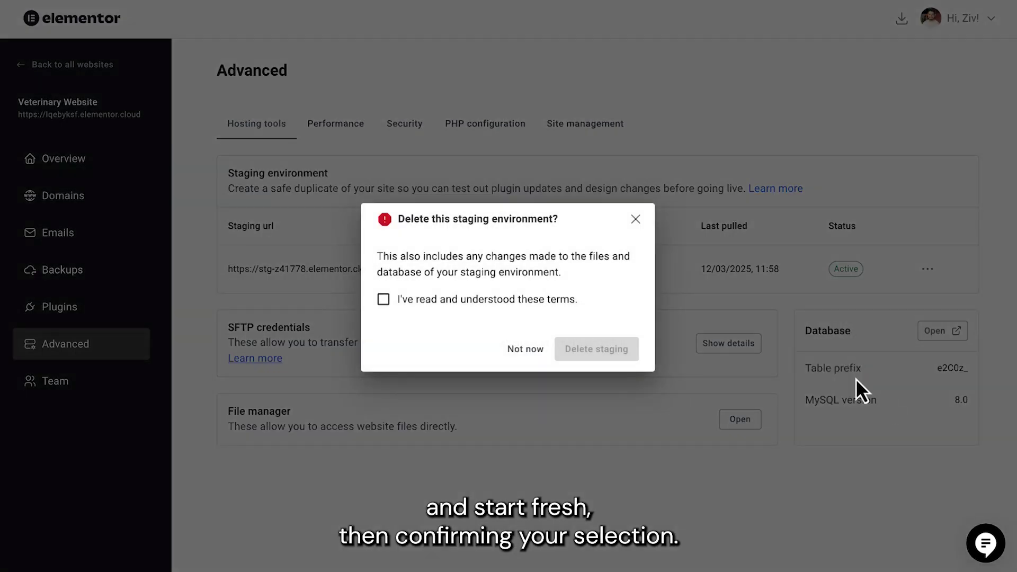
pyautogui.click(383, 300)
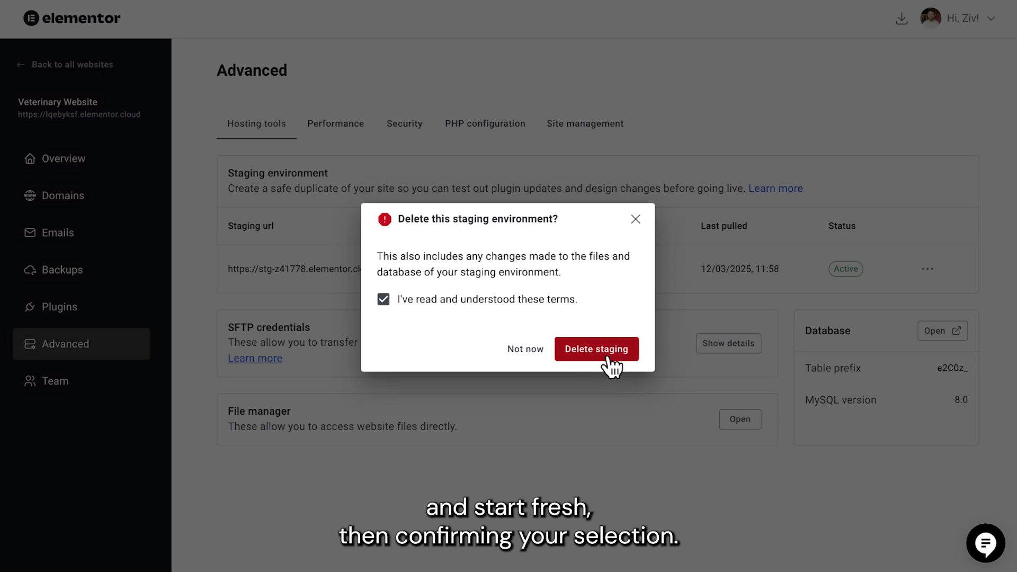